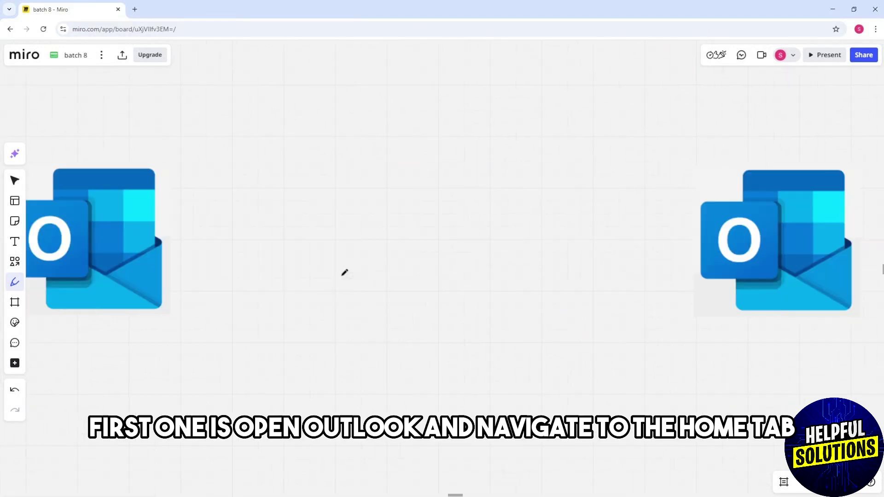
# Step: Draw green checkmarks above the Outlook logo, Home tab and Get Add-ins screenshots
pyautogui.moveTo(224, 164)
pyautogui.mouseDown()
pyautogui.moveTo(252, 162)
pyautogui.moveTo(275, 98)
pyautogui.mouseUp()
pyautogui.moveTo(463, 158)
pyautogui.mouseDown()
pyautogui.moveTo(493, 134)
pyautogui.moveTo(497, 110)
pyautogui.mouseUp()
pyautogui.moveTo(661, 223); pyautogui.dragTo(518, 237)
pyautogui.moveTo(470, 205)
pyautogui.mouseDown()
pyautogui.moveTo(476, 212)
pyautogui.moveTo(511, 149)
pyautogui.mouseUp()
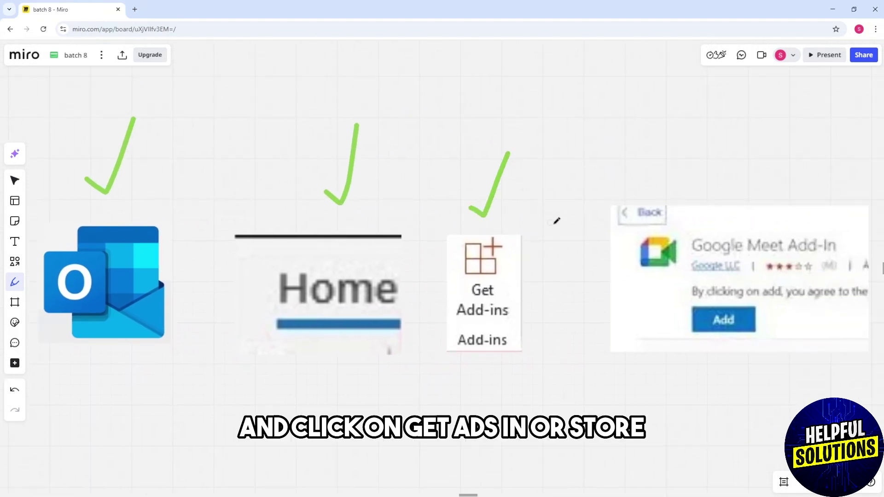
pyautogui.scroll(-2, 573, 227)
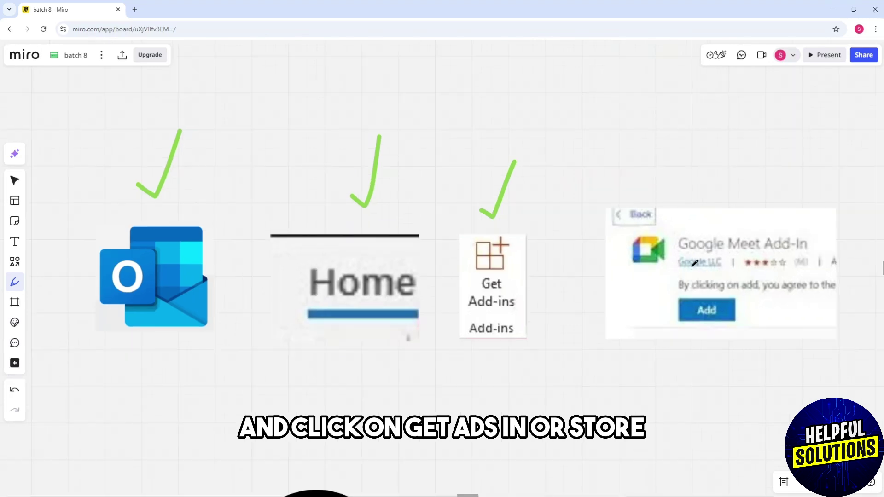
# Step: Circle the Google Meet Add-In title and its Add button on the add-in card
pyautogui.moveTo(694, 262); pyautogui.dragTo(428, 184)
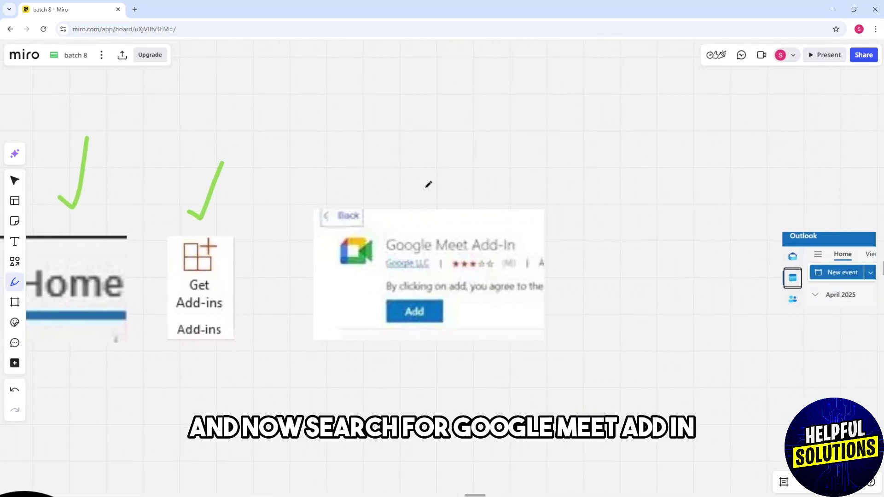
pyautogui.moveTo(389, 249)
pyautogui.mouseDown()
pyautogui.moveTo(507, 256)
pyautogui.moveTo(529, 228)
pyautogui.moveTo(382, 221)
pyautogui.moveTo(381, 250)
pyautogui.mouseUp()
pyautogui.moveTo(436, 292)
pyautogui.mouseDown()
pyautogui.moveTo(369, 309)
pyautogui.moveTo(459, 305)
pyautogui.mouseUp()
pyautogui.hscroll(5, 815, 254)
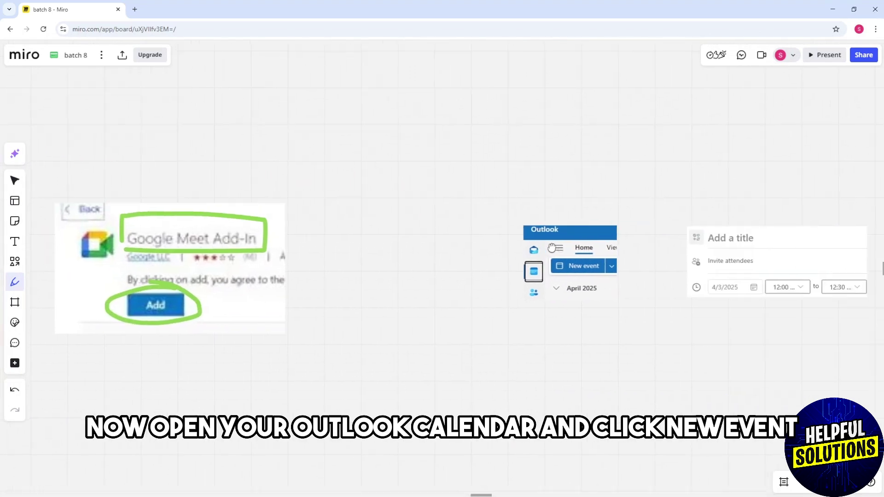
pyautogui.hscroll(5, 815, 254)
pyautogui.scroll(2, 881, 254)
pyautogui.hscroll(3, 881, 254)
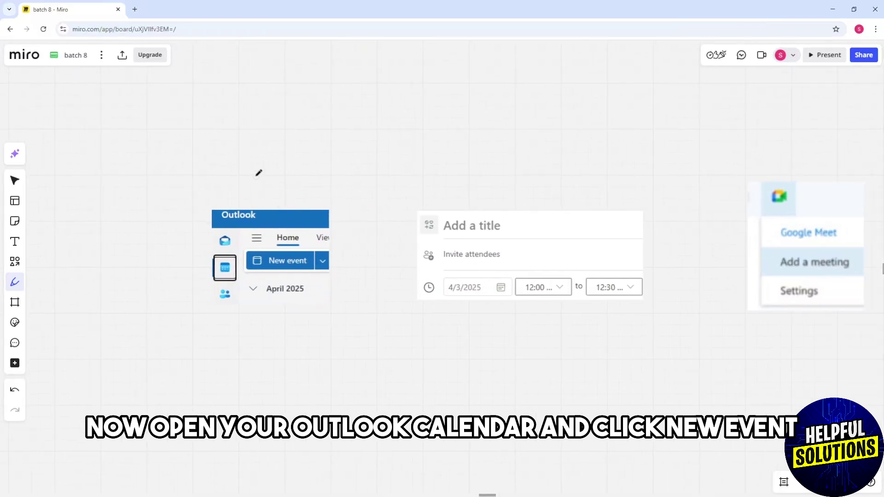
# Step: Tick the Outlook calendar panel and draw a green arrow pointing at its calendar icon
pyautogui.moveTo(254, 177); pyautogui.dragTo(277, 136)
pyautogui.moveTo(151, 261); pyautogui.dragTo(200, 262)
pyautogui.moveTo(183, 247)
pyautogui.mouseDown()
pyautogui.moveTo(198, 260)
pyautogui.moveTo(184, 277)
pyautogui.mouseUp()
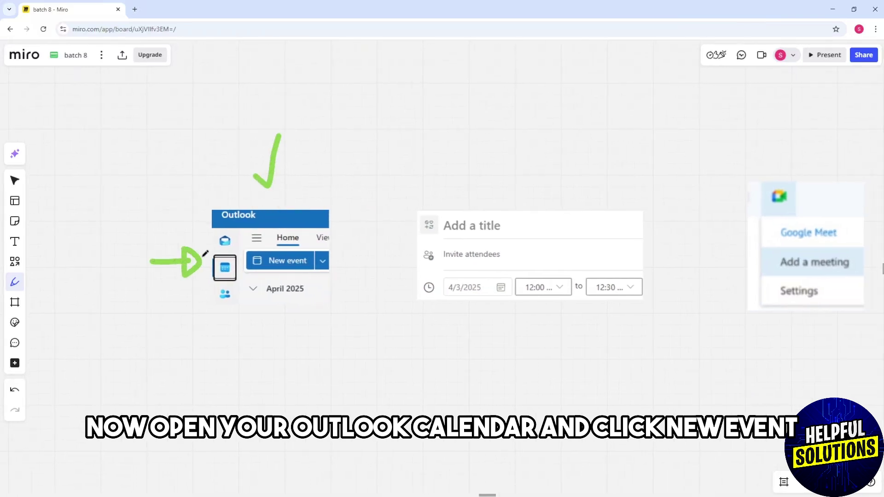
# Step: Underline New event and tick the new event form and Google Meet menu screenshots
pyautogui.moveTo(250, 271); pyautogui.dragTo(303, 270)
pyautogui.moveTo(510, 184)
pyautogui.mouseDown()
pyautogui.moveTo(527, 200)
pyautogui.moveTo(536, 155)
pyautogui.mouseUp()
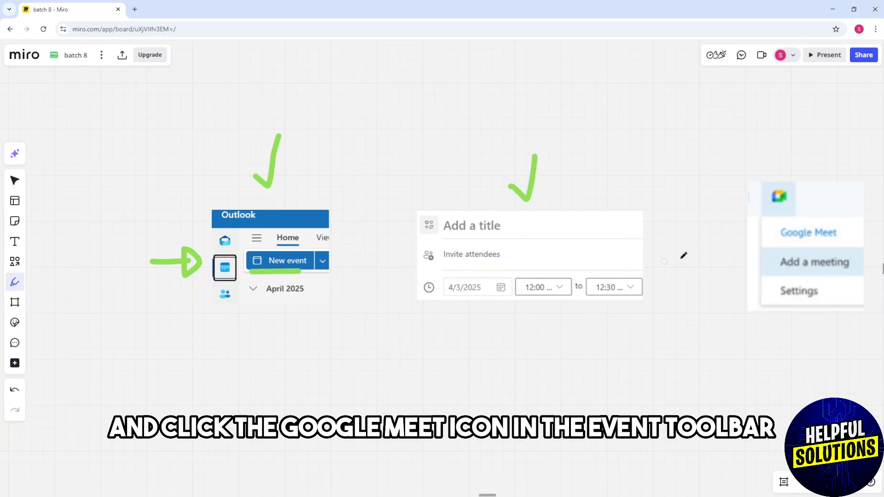
pyautogui.hscroll(5, 756, 261)
pyautogui.moveTo(642, 165); pyautogui.dragTo(667, 125)
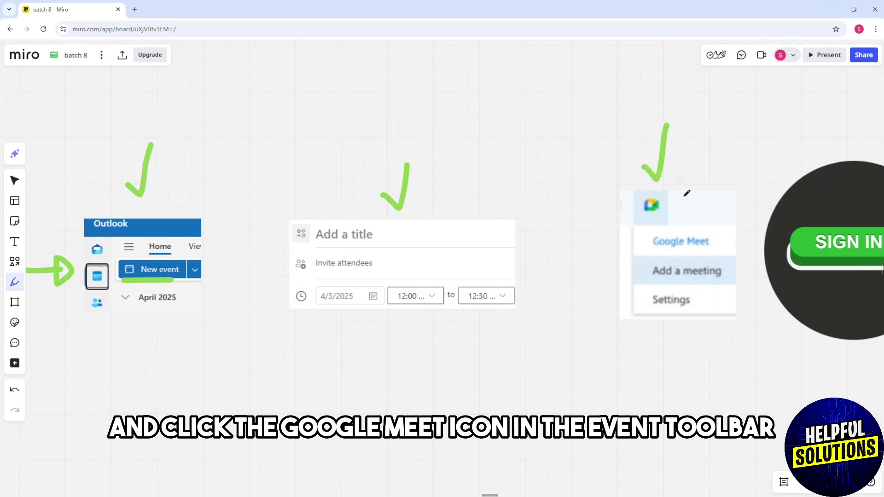
pyautogui.hscroll(2, 708, 277)
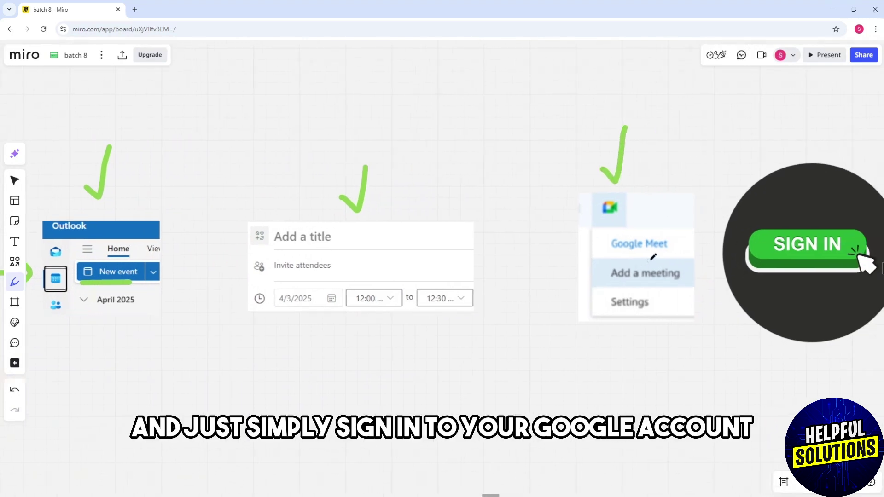
pyautogui.hscroll(1, 655, 253)
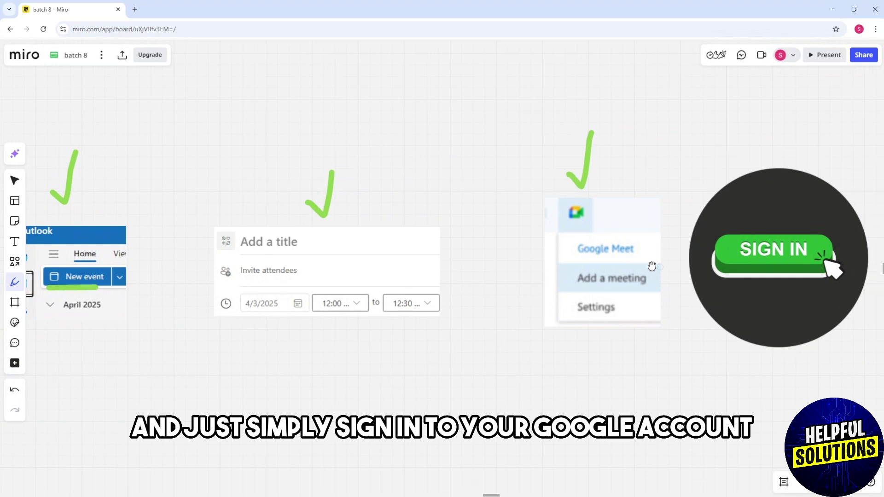
pyautogui.hscroll(4, 651, 267)
# Step: Draw green checks over the SIGN IN graphic, then over the Google Meet logo, link and save icons
pyautogui.moveTo(691, 144); pyautogui.dragTo(729, 95)
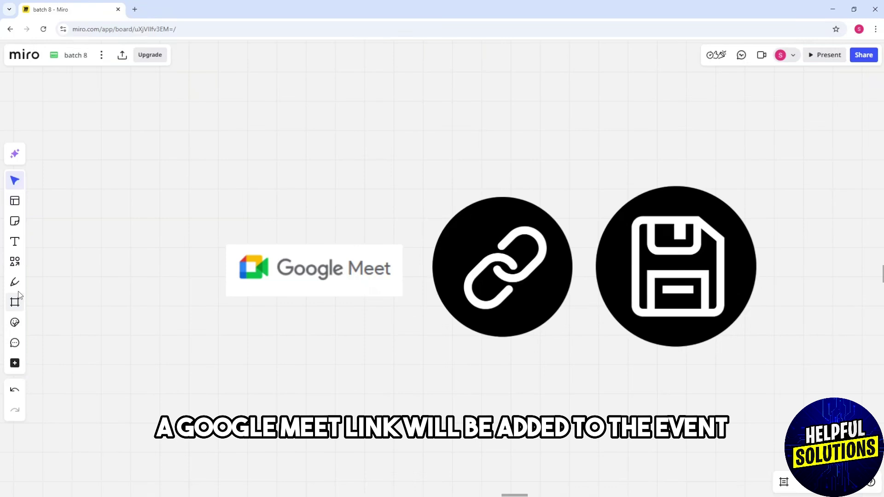
pyautogui.click(15, 282)
pyautogui.hscroll(2, 278, 300)
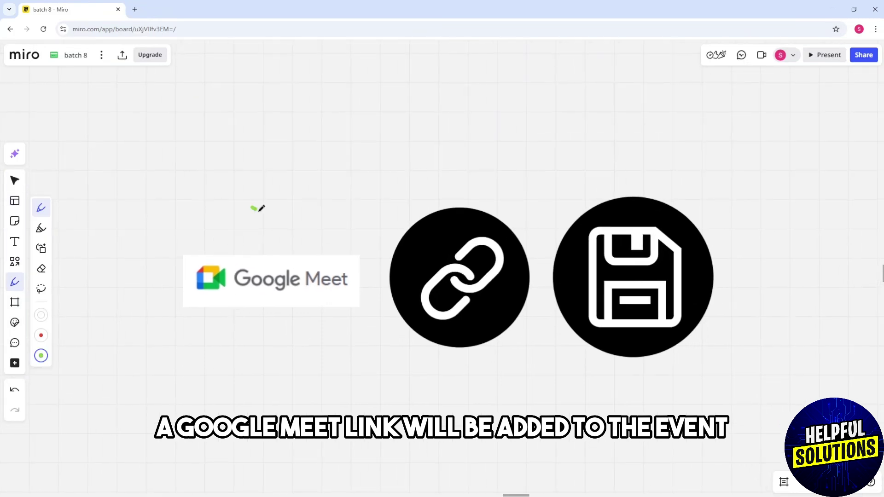
pyautogui.moveTo(251, 207); pyautogui.dragTo(299, 136)
pyautogui.moveTo(450, 176); pyautogui.dragTo(476, 133)
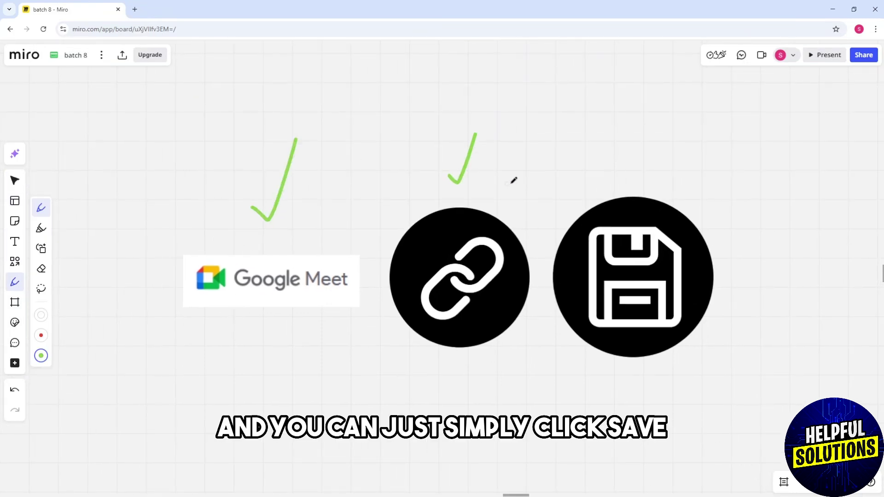
pyautogui.moveTo(624, 164)
pyautogui.mouseDown()
pyautogui.moveTo(637, 168)
pyautogui.moveTo(642, 137)
pyautogui.mouseUp()
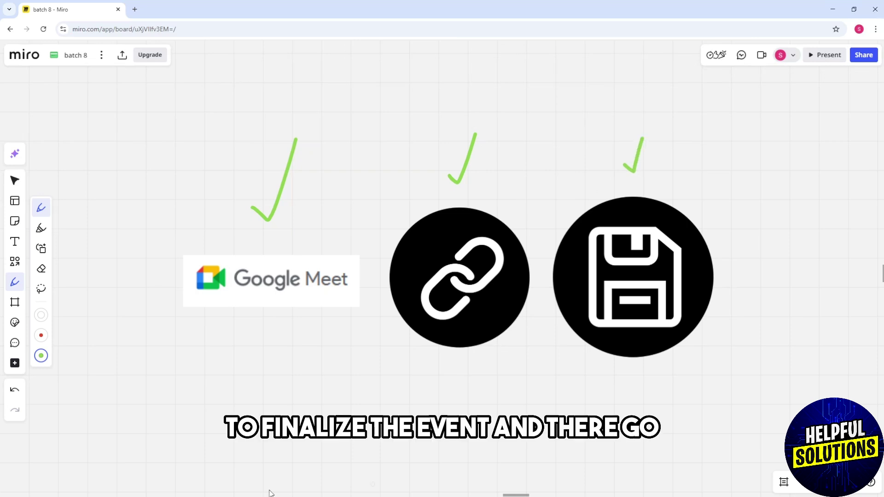